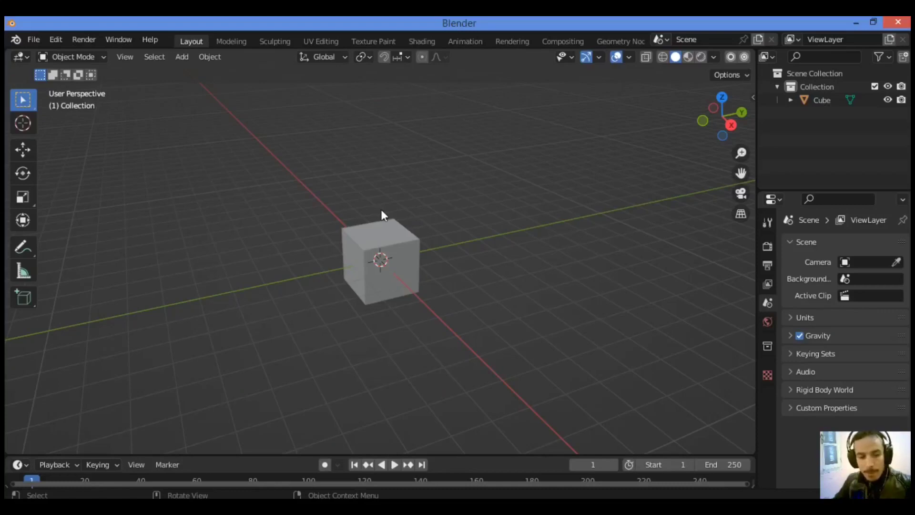
# Step: Select the default cube and stretch it along X to a scale of 1.974
pyautogui.click(398, 235)
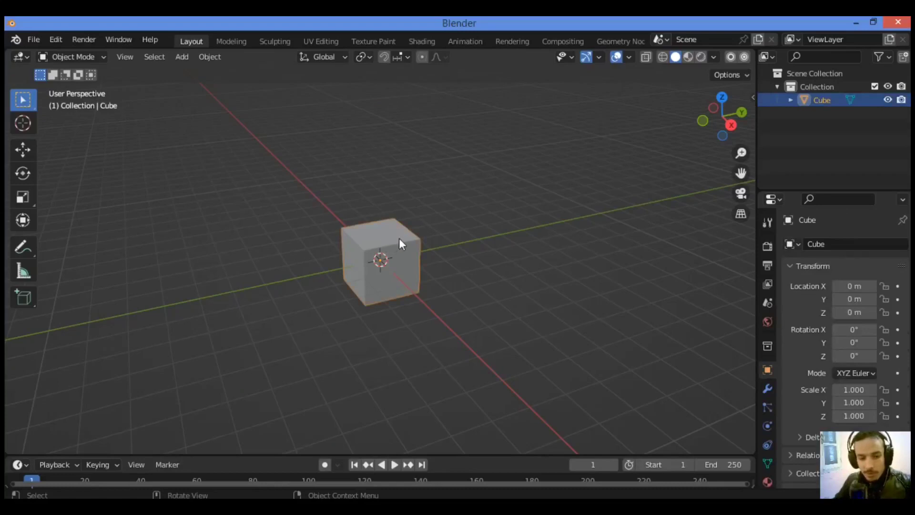
pyautogui.press('x')
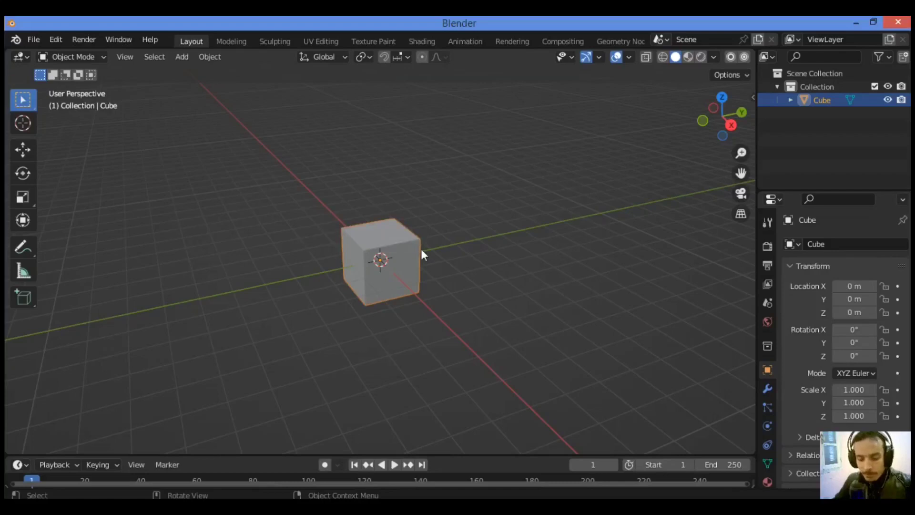
pyautogui.press('s')
pyautogui.press('x')
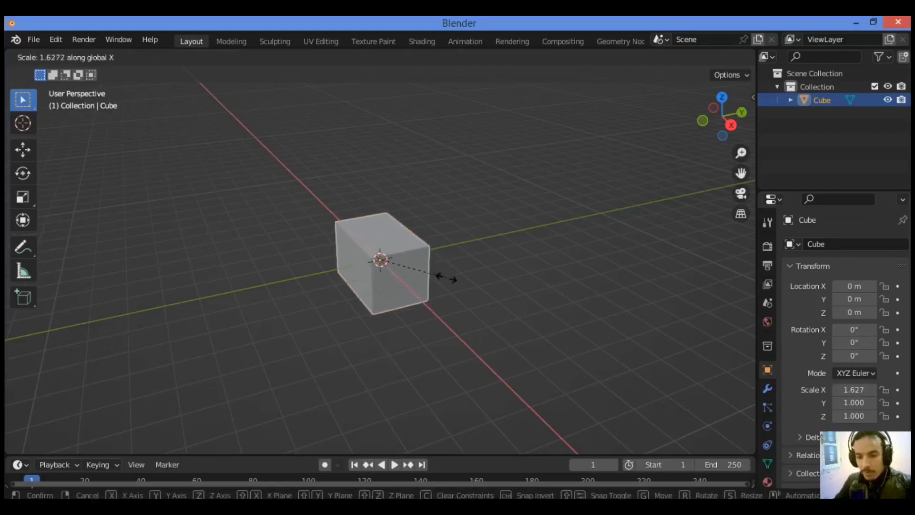
pyautogui.click(456, 292)
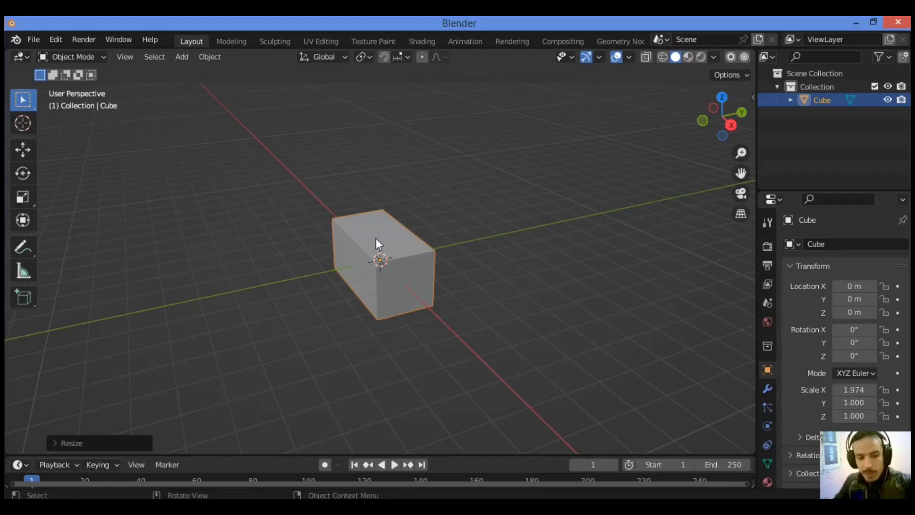
# Step: Add a Bezier circle and scale it uniformly to 8.409 so it surrounds the brick
pyautogui.click(284, 174)
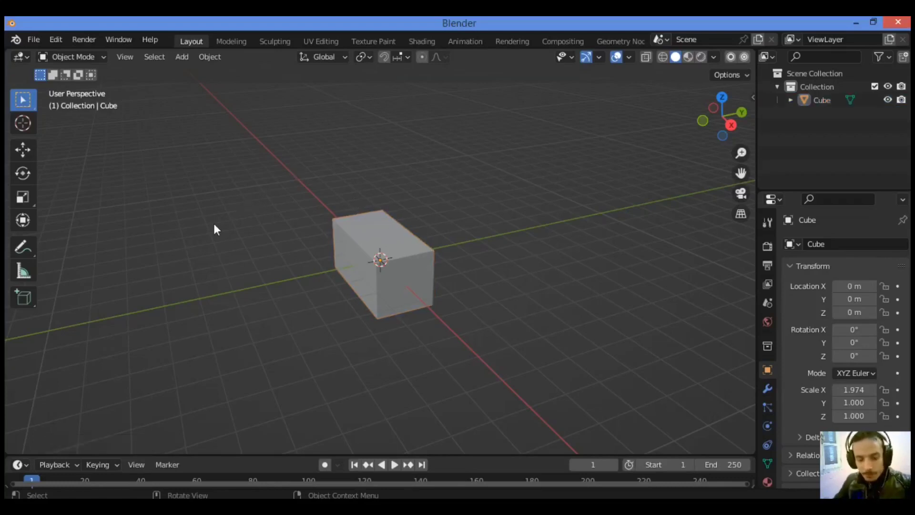
pyautogui.hotkey('shift', 'a')
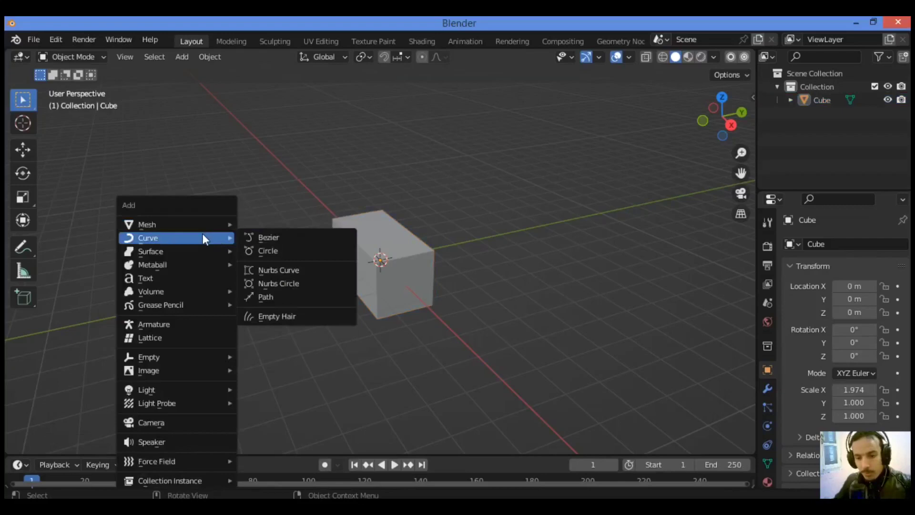
pyautogui.moveTo(204, 237)
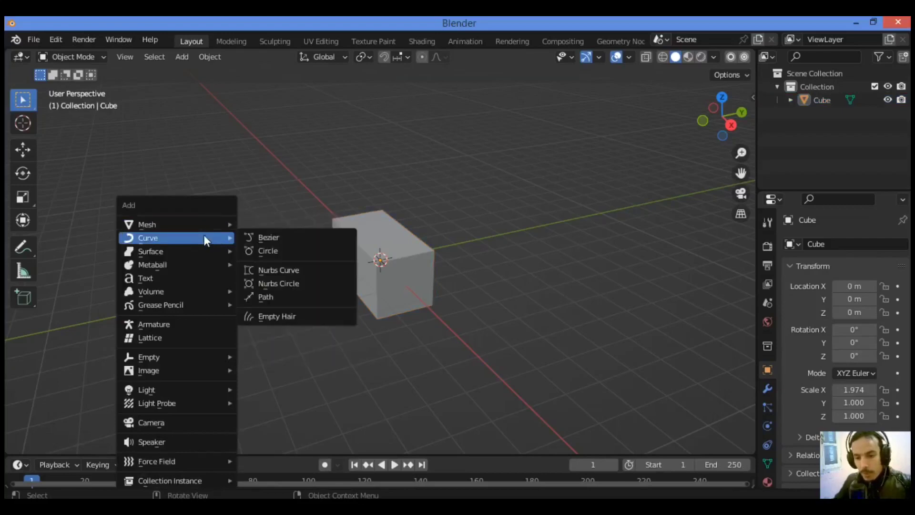
pyautogui.click(291, 250)
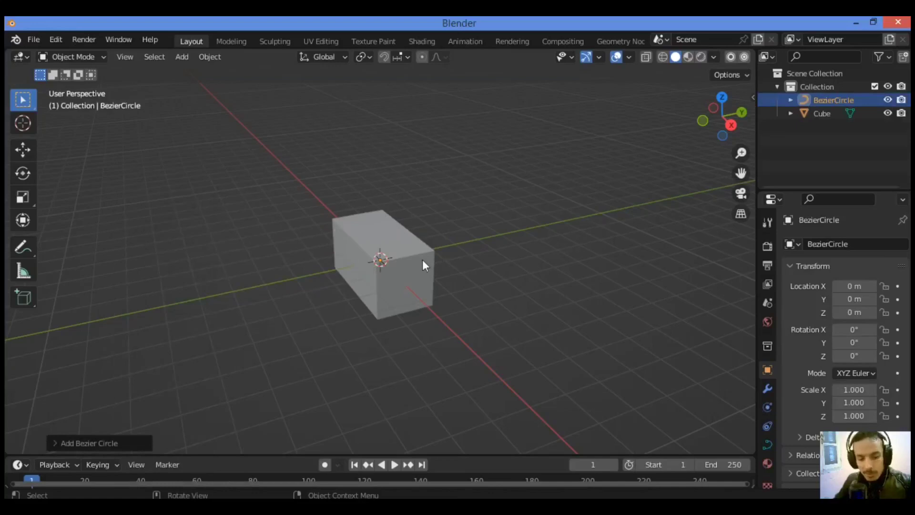
pyautogui.press('s')
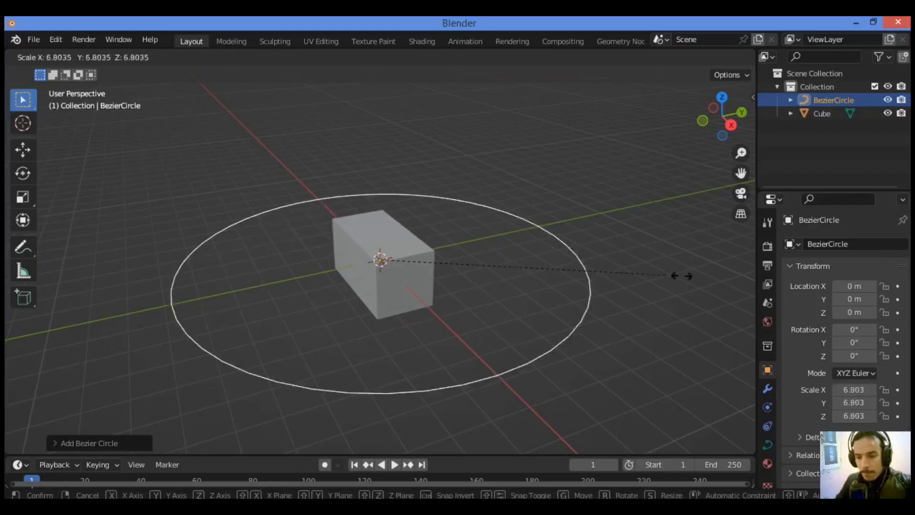
pyautogui.click(733, 278)
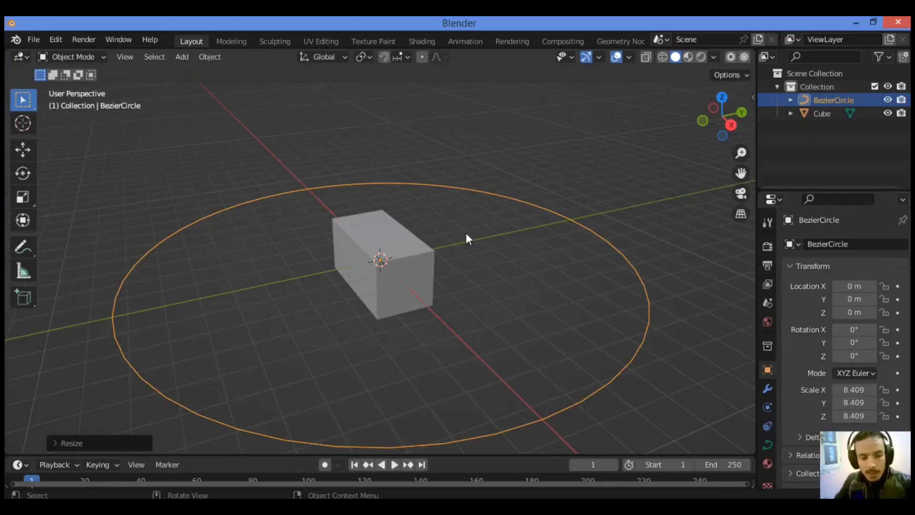
# Step: Add a Bevel modifier and then an Array modifier to the cube
pyautogui.click(408, 245)
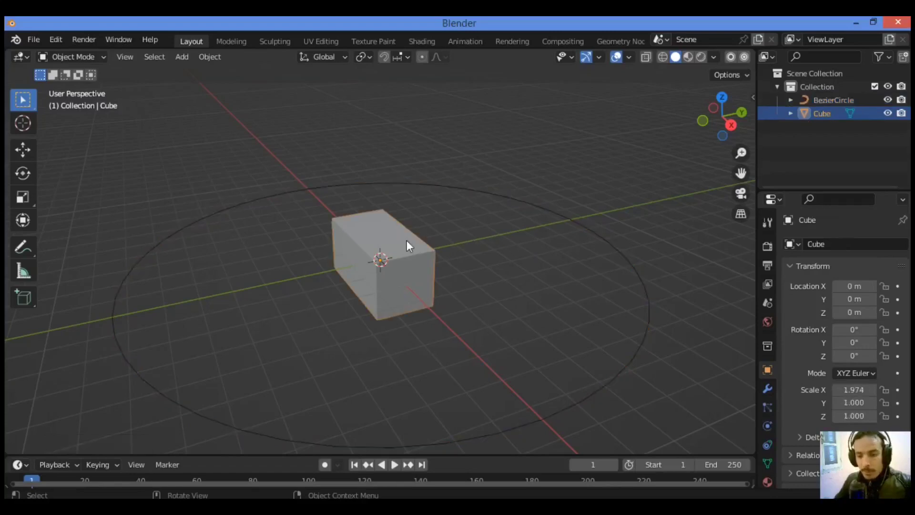
pyautogui.hotkey('ctrl', 'Tab')
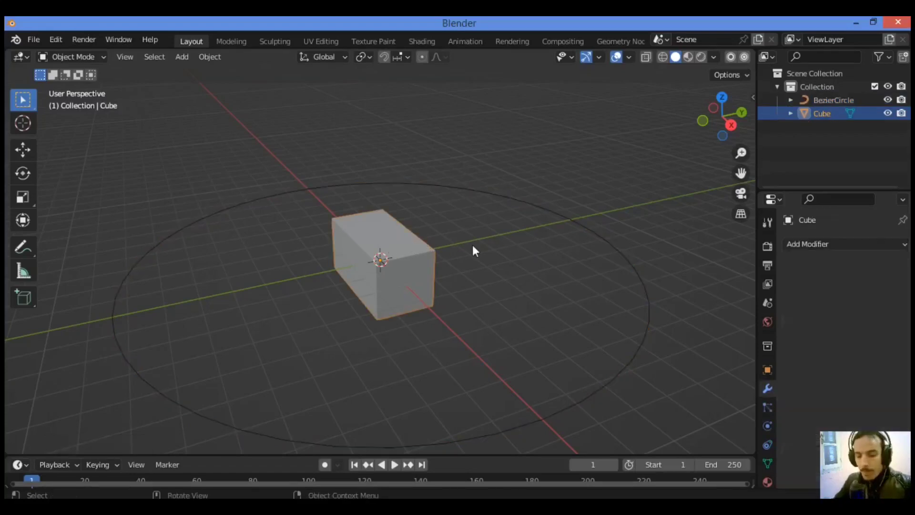
pyautogui.click(822, 244)
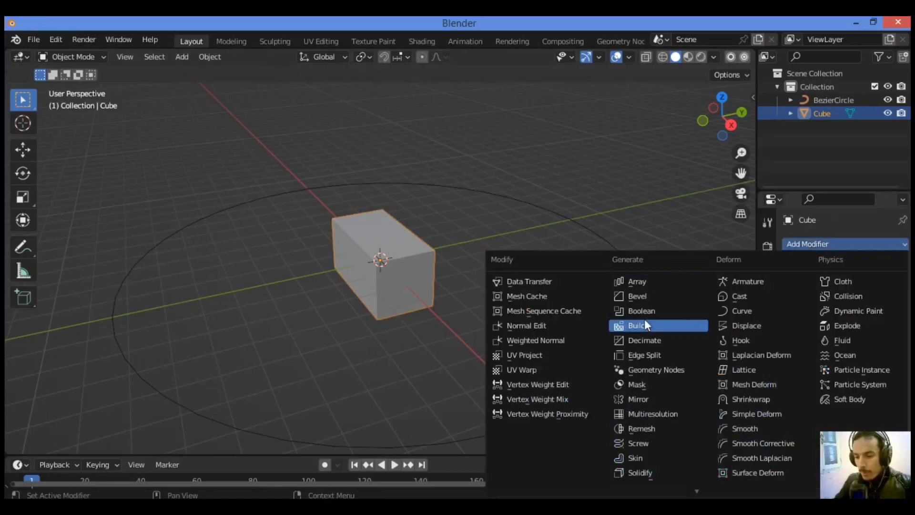
pyautogui.click(650, 295)
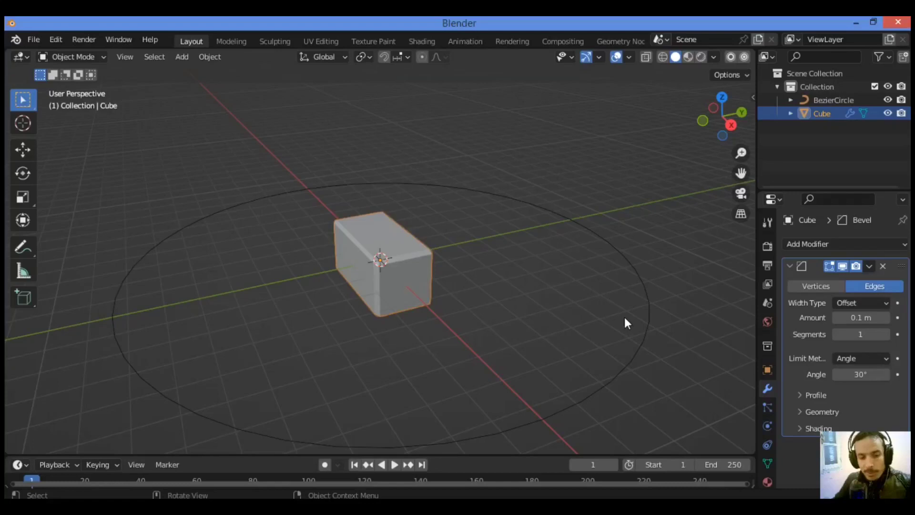
pyautogui.click(860, 242)
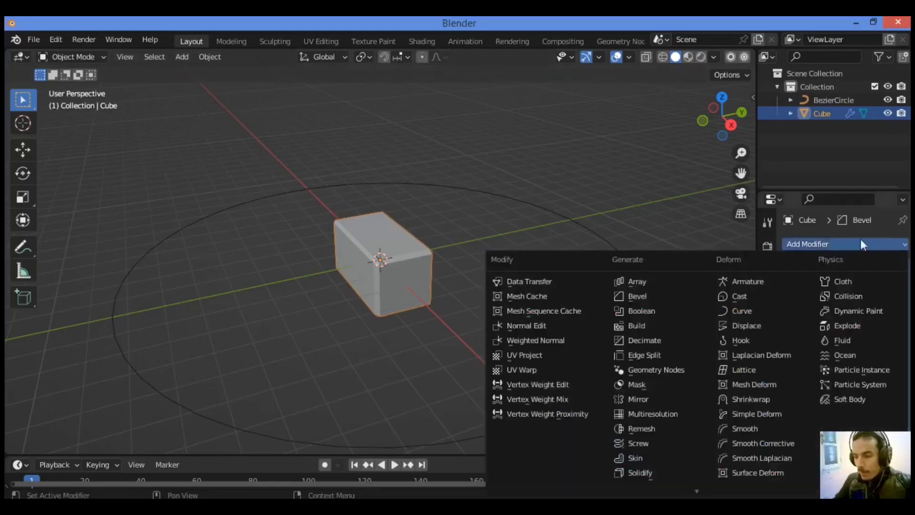
pyautogui.click(653, 282)
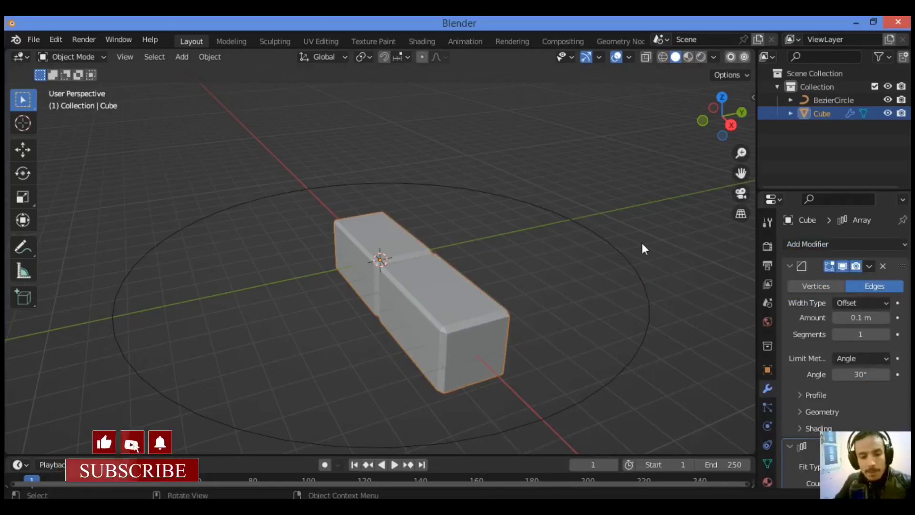
# Step: Add a Curve modifier to the cube with BezierCircle as its curve object
pyautogui.click(882, 240)
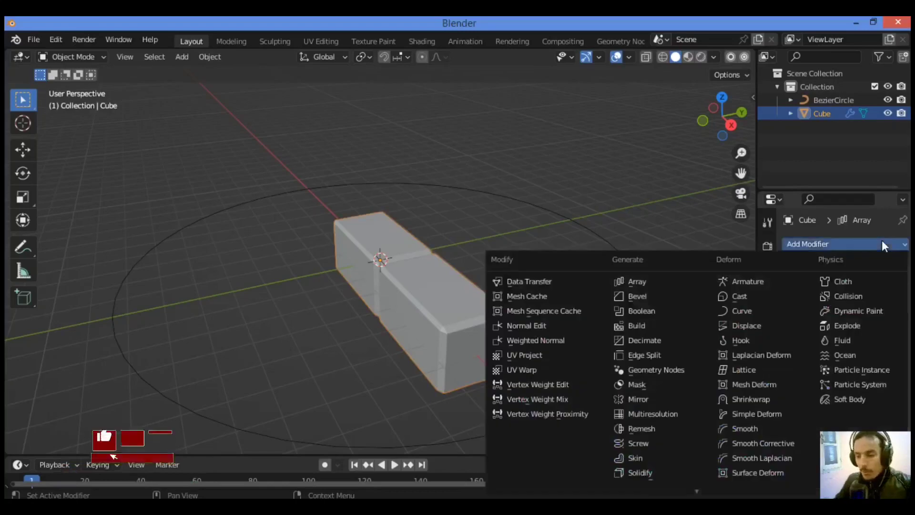
pyautogui.click(753, 311)
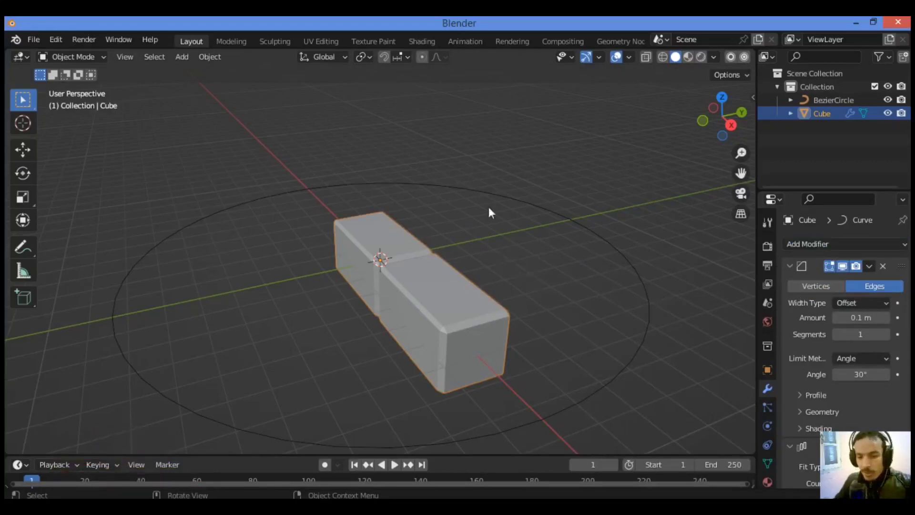
pyautogui.click(437, 183)
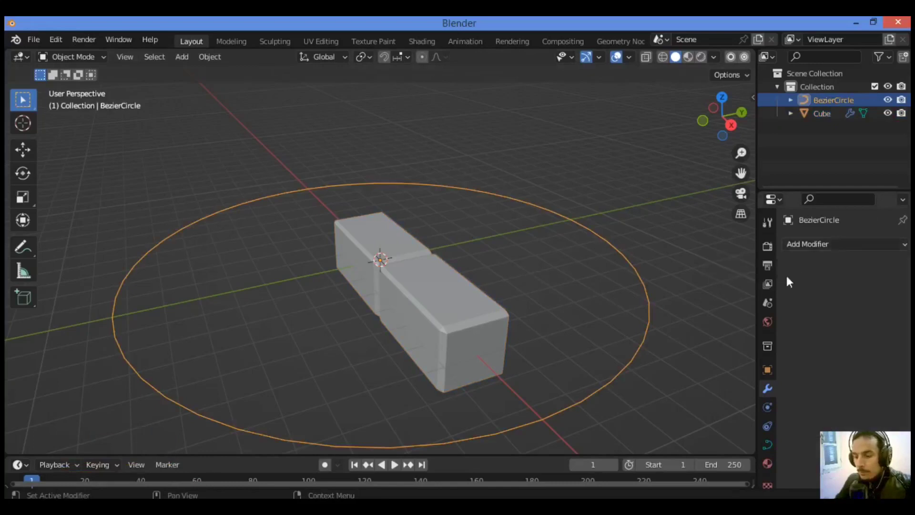
pyautogui.click(403, 261)
pyautogui.scroll(-8, 829, 363)
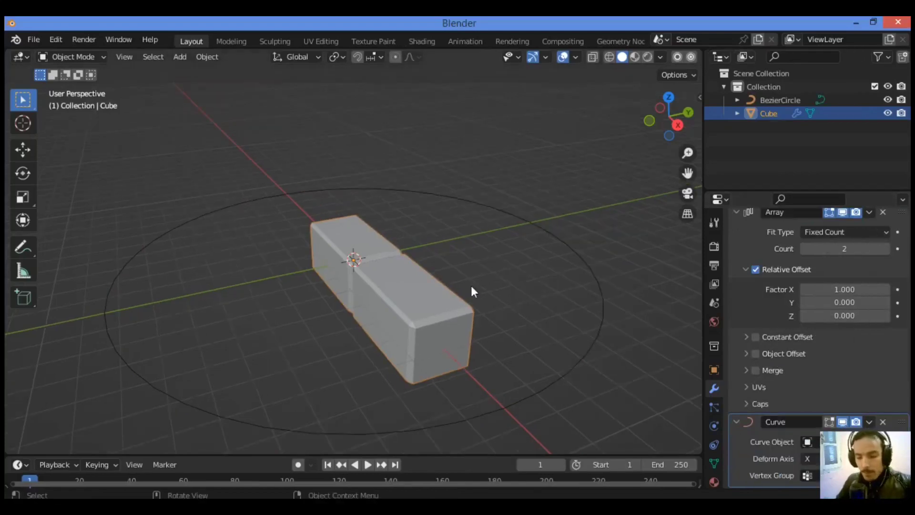
pyautogui.moveTo(757, 286); pyautogui.dragTo(704, 286)
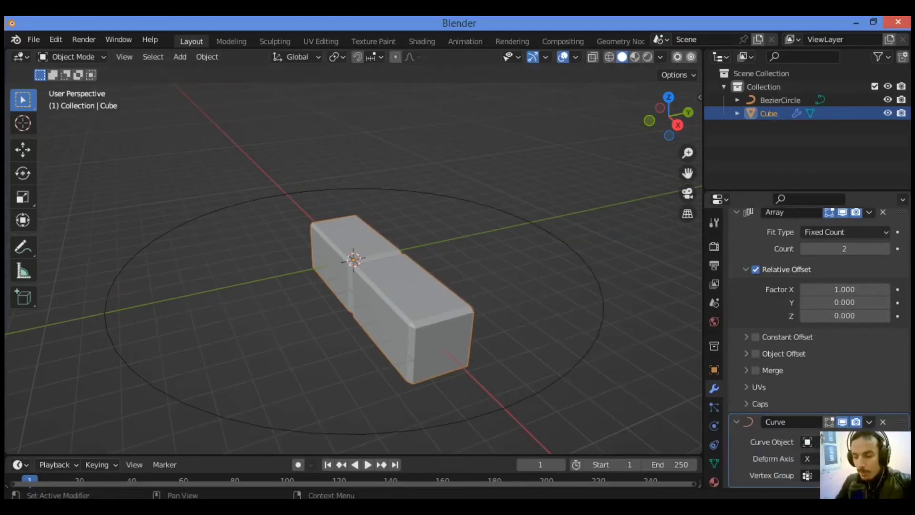
pyautogui.click(816, 443)
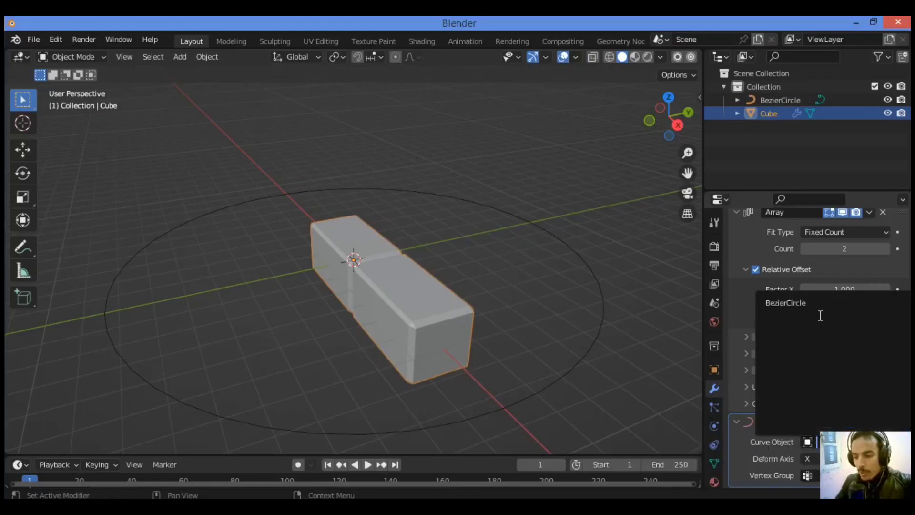
pyautogui.click(818, 302)
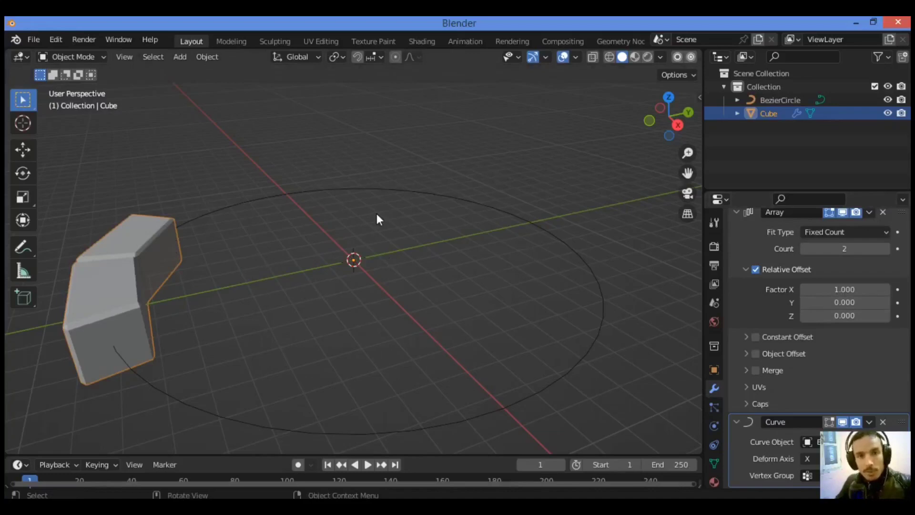
# Step: Keep the Array fit type at Fixed Count and raise the brick count to 11
pyautogui.scroll(10, 814, 307)
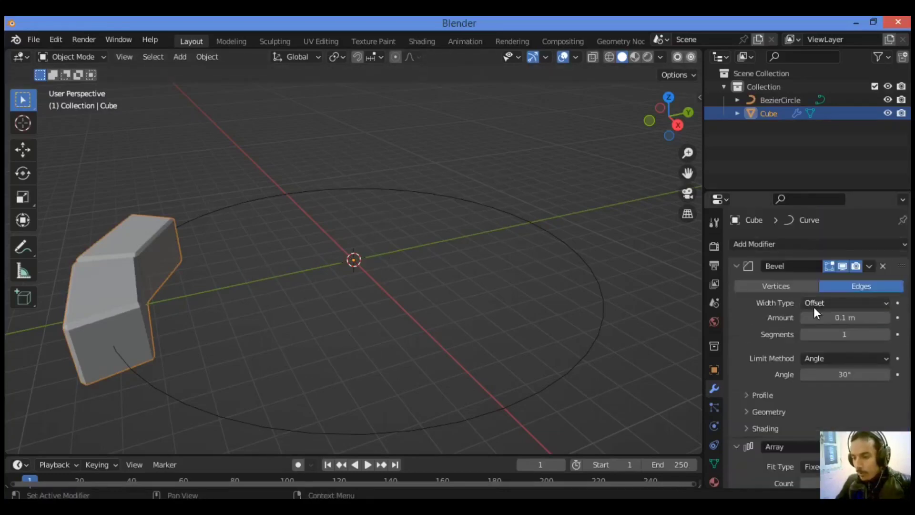
pyautogui.scroll(-7, 816, 305)
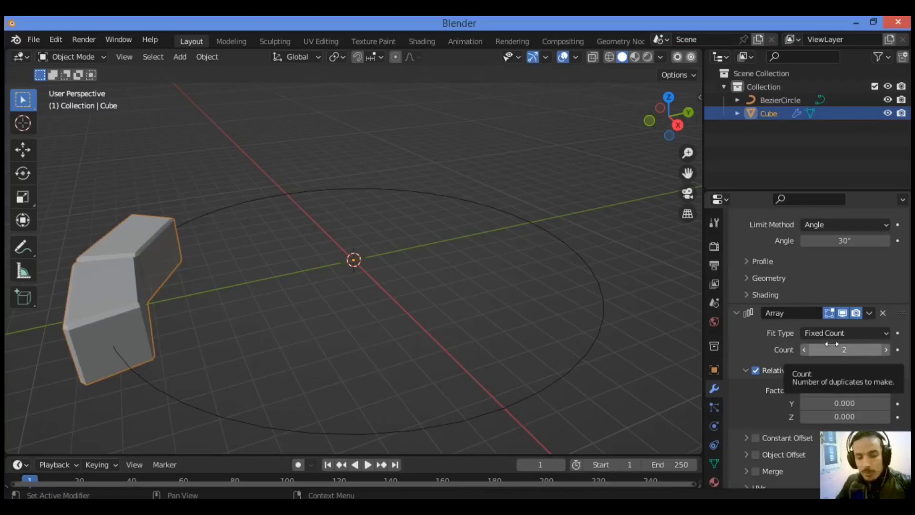
pyautogui.click(888, 333)
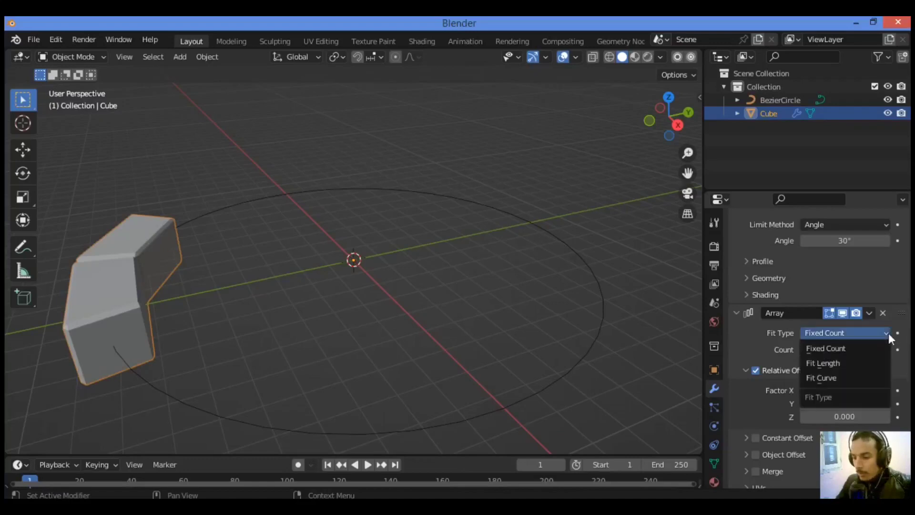
pyautogui.click(868, 348)
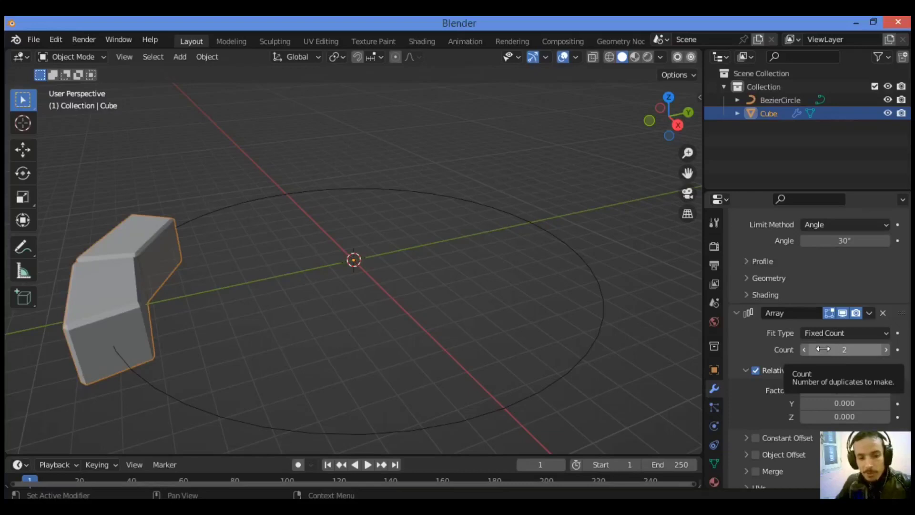
pyautogui.click(886, 350)
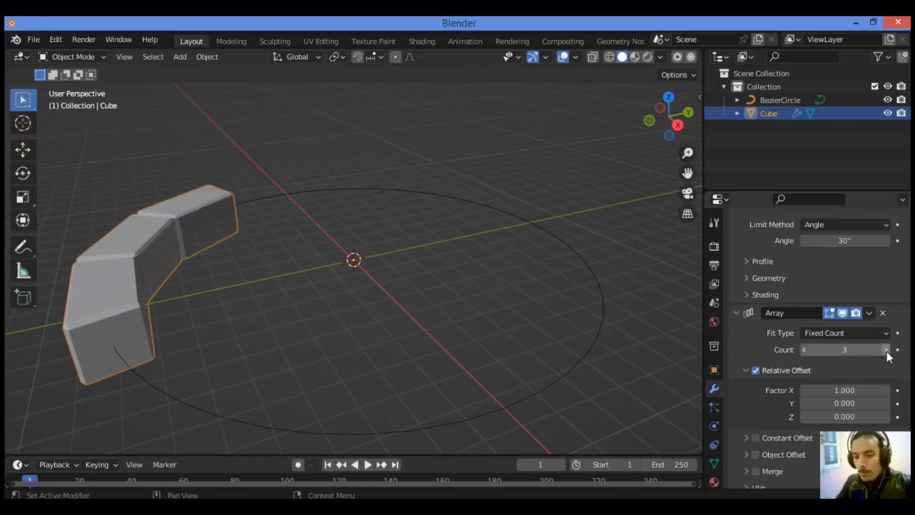
pyautogui.click(886, 351)
pyautogui.click(886, 350)
pyautogui.click(886, 351)
pyautogui.click(886, 351)
pyautogui.click(886, 351)
pyautogui.click(887, 351)
pyautogui.click(887, 351)
pyautogui.click(886, 351)
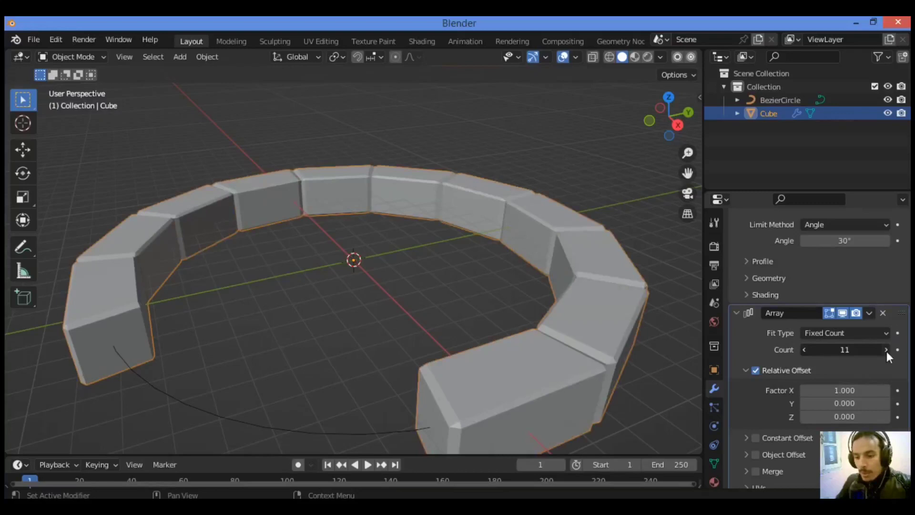
pyautogui.click(886, 350)
pyautogui.click(887, 351)
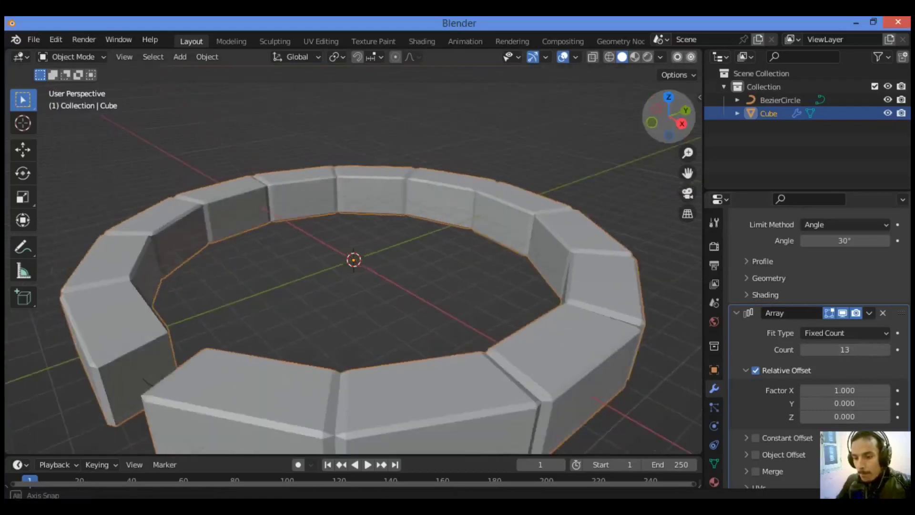
# Step: Scale the BezierCircle down to about 0.97 so the brick ring closes, then reselect the bricks
pyautogui.moveTo(429, 305); pyautogui.dragTo(451, 318, button='middle')
pyautogui.click(430, 376)
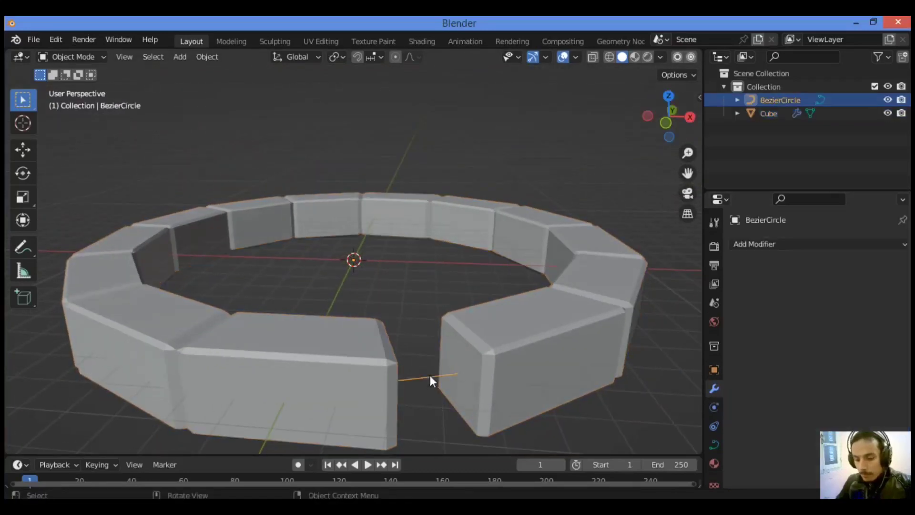
pyautogui.press('s')
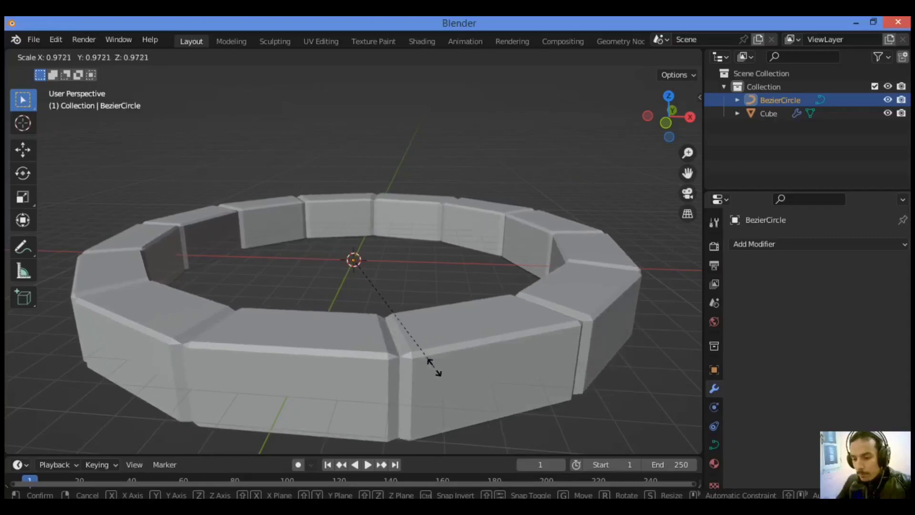
pyautogui.click(435, 368)
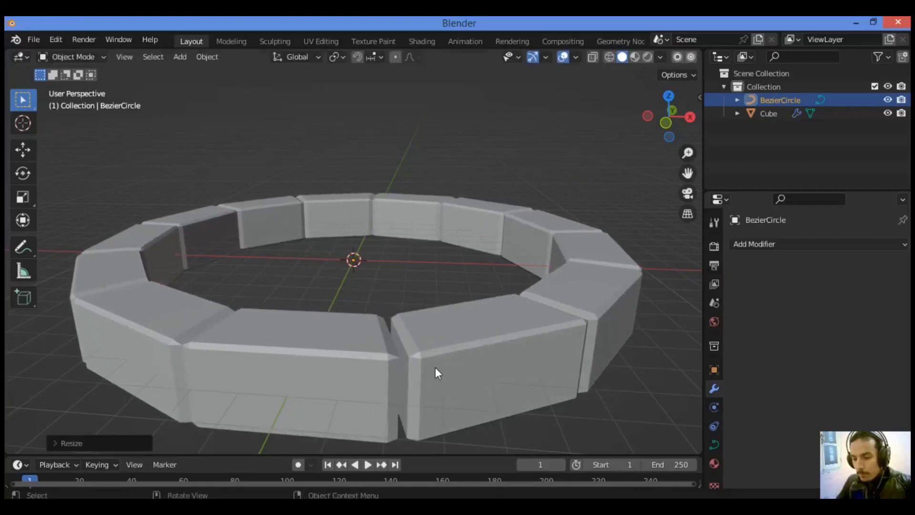
pyautogui.moveTo(684, 126); pyautogui.dragTo(600, 143)
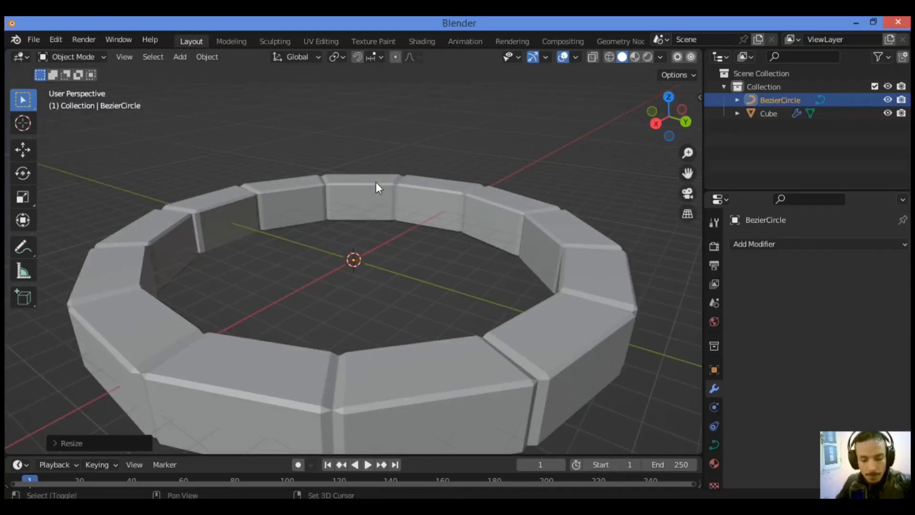
pyautogui.click(566, 254)
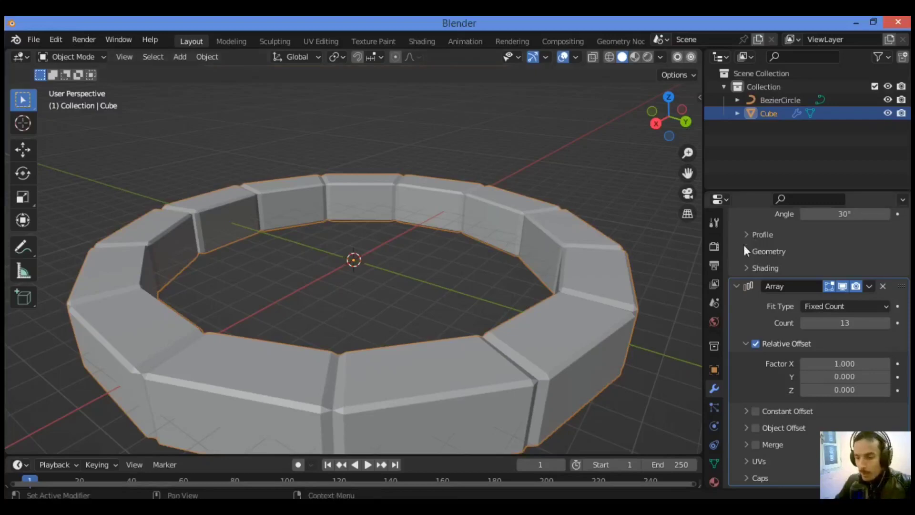
# Step: Add a second Array modifier to the bricks, creating a second ring
pyautogui.scroll(10, 879, 230)
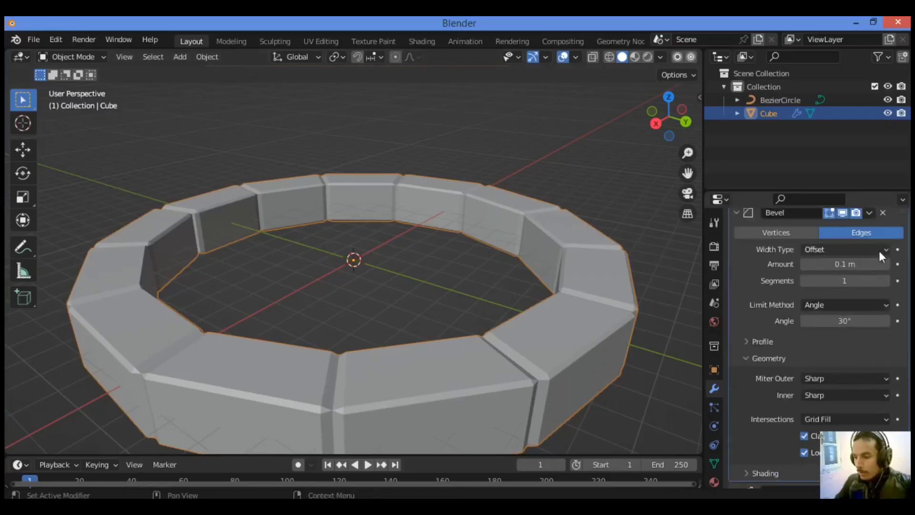
pyautogui.click(896, 244)
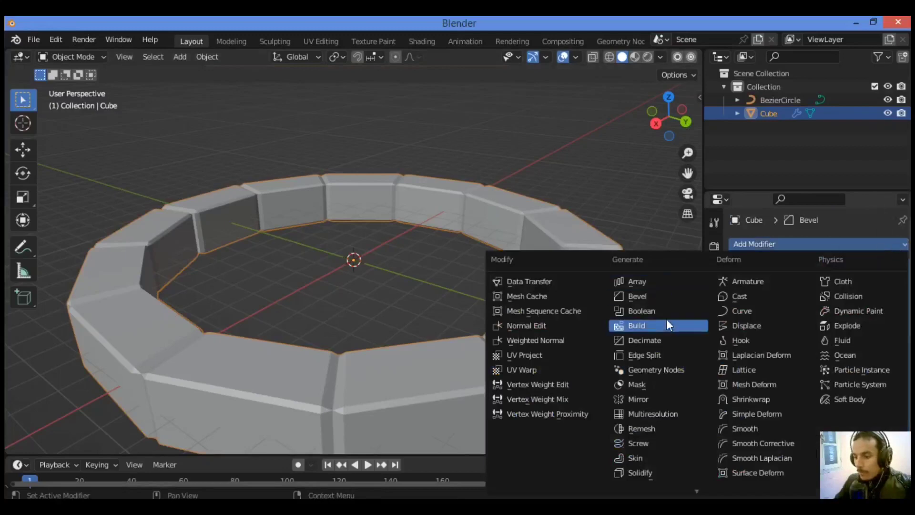
pyautogui.scroll(-1, 664, 478)
pyautogui.click(666, 270)
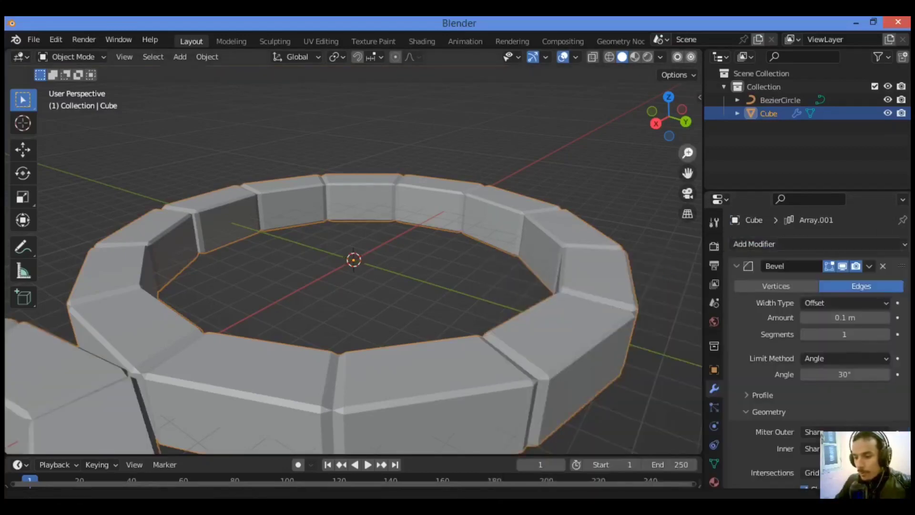
pyautogui.moveTo(686, 152); pyautogui.dragTo(686, 155)
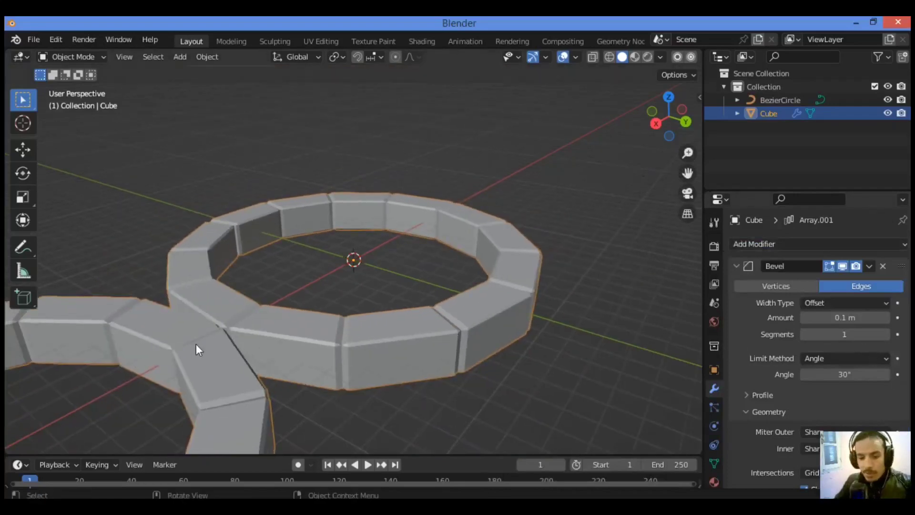
# Step: Lower the Bevel amount to 0.09 m
pyautogui.scroll(-3, 497, 315)
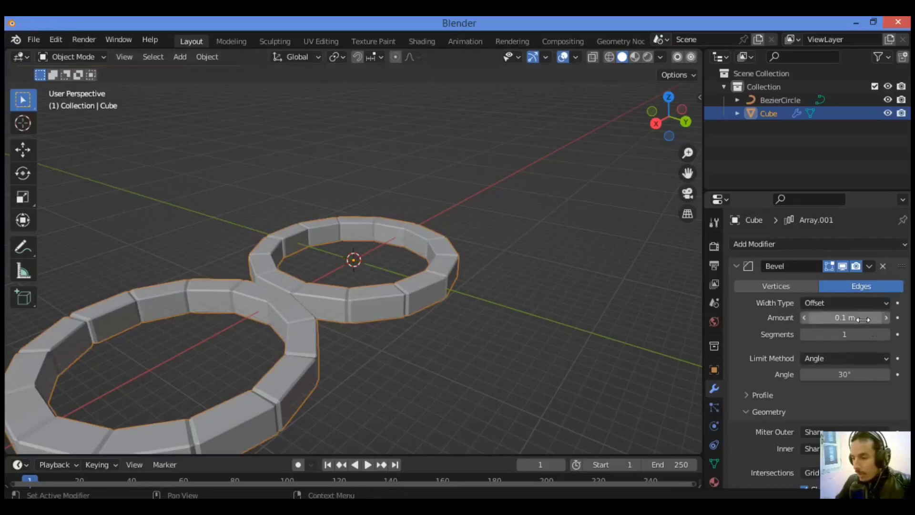
pyautogui.moveTo(863, 318)
pyautogui.mouseDown()
pyautogui.moveTo(851, 318)
pyautogui.moveTo(868, 319)
pyautogui.mouseUp()
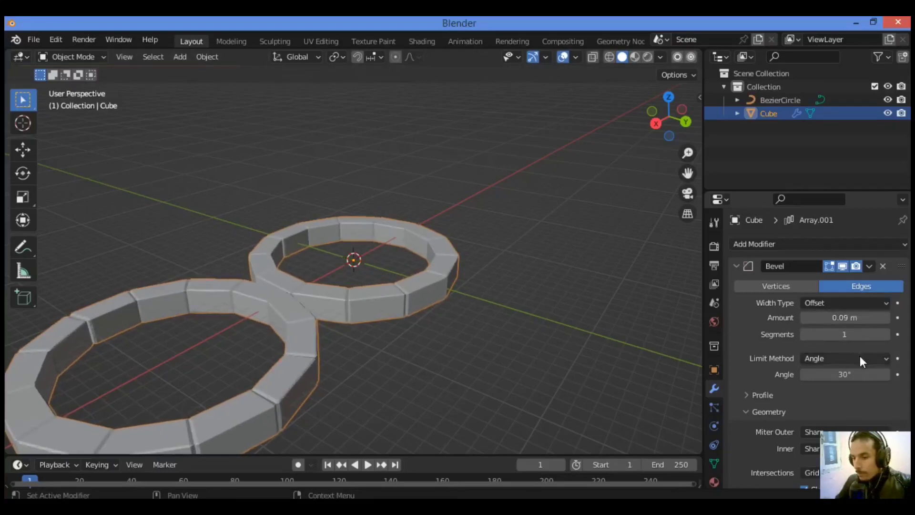
pyautogui.scroll(-15, 860, 356)
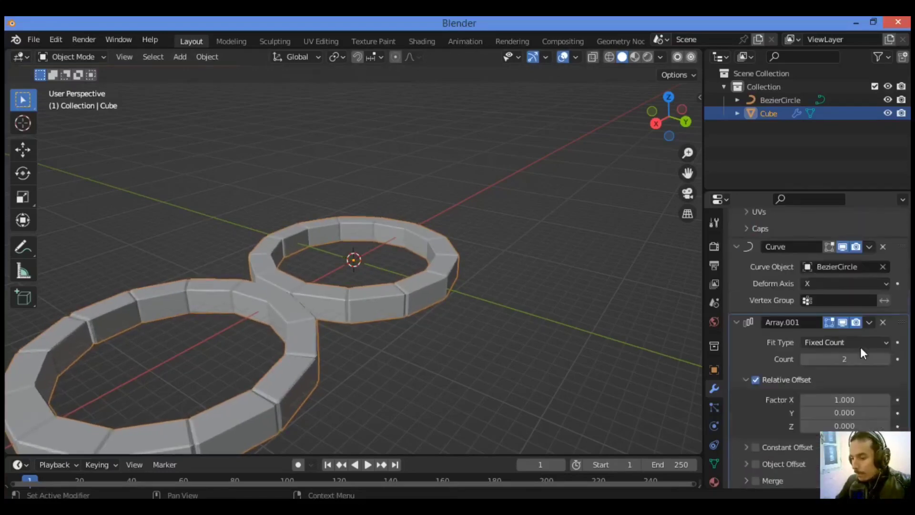
# Step: Set the second Array's relative offset to X 0 and Z 2.2, viewed in Right Orthographic
pyautogui.scroll(-2, 861, 350)
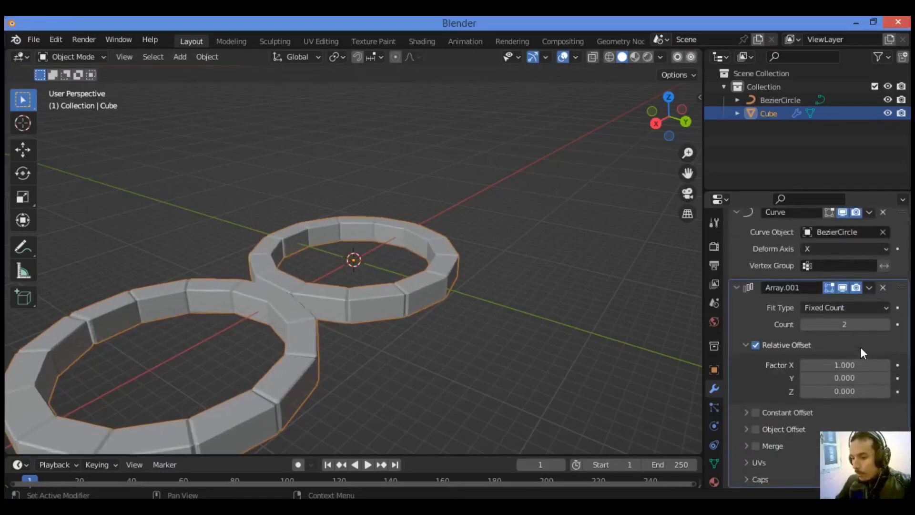
pyautogui.click(886, 325)
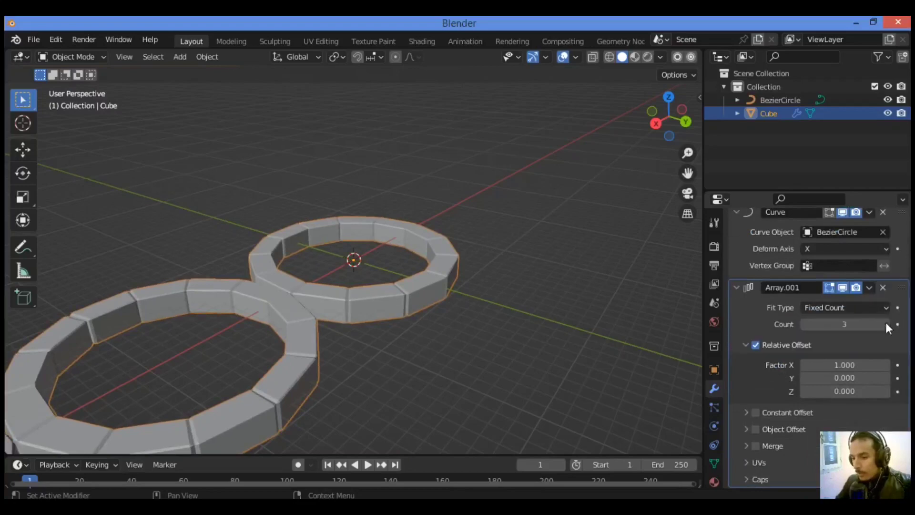
pyautogui.click(805, 324)
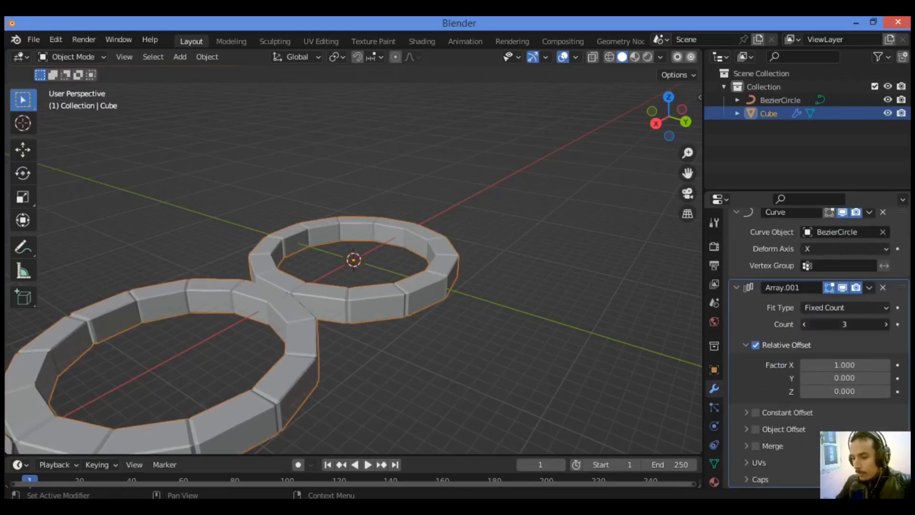
pyautogui.moveTo(851, 366); pyautogui.dragTo(889, 391)
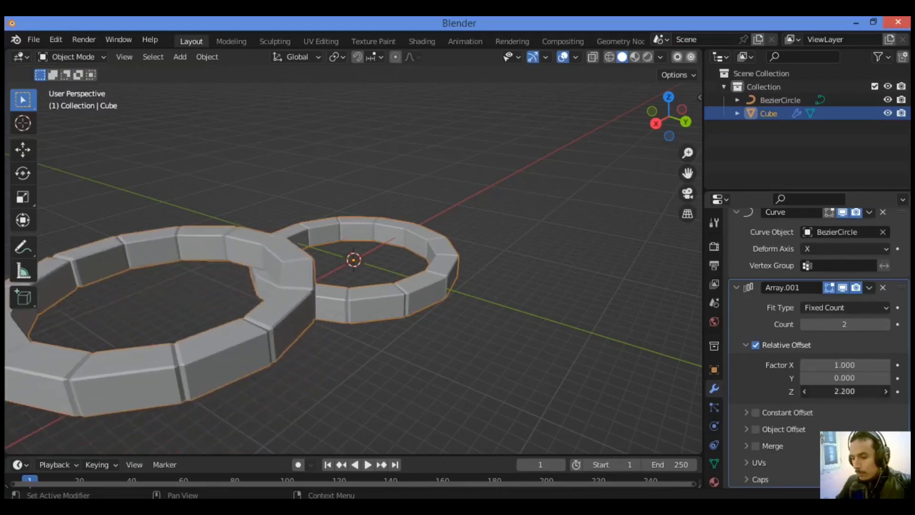
pyautogui.moveTo(845, 365); pyautogui.dragTo(811, 365)
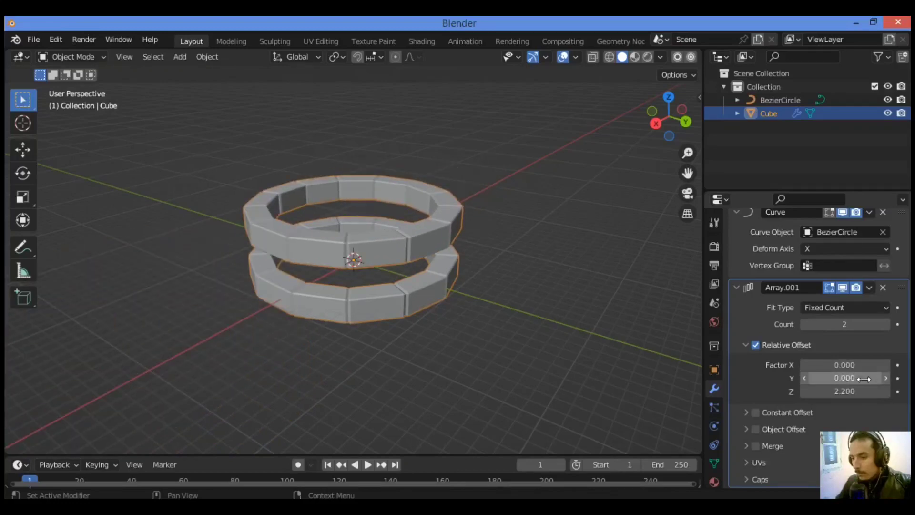
pyautogui.moveTo(844, 392); pyautogui.dragTo(852, 393)
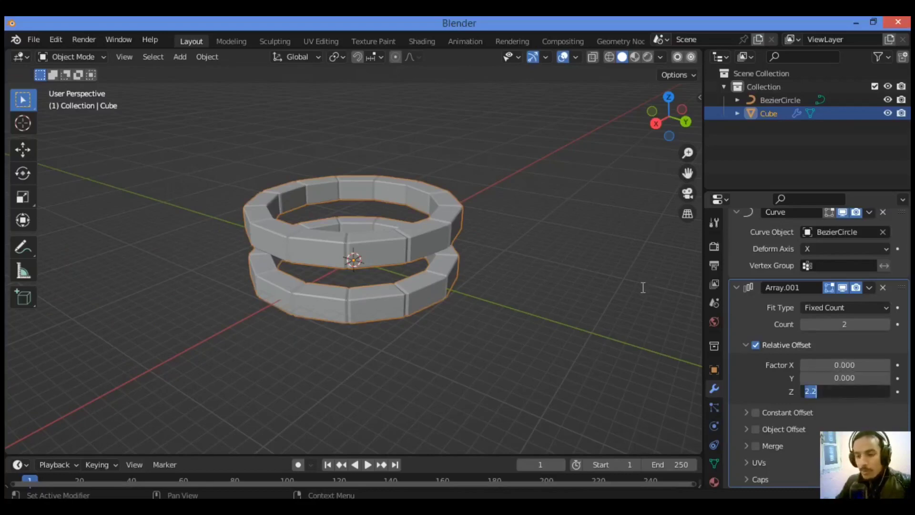
pyautogui.press('Return')
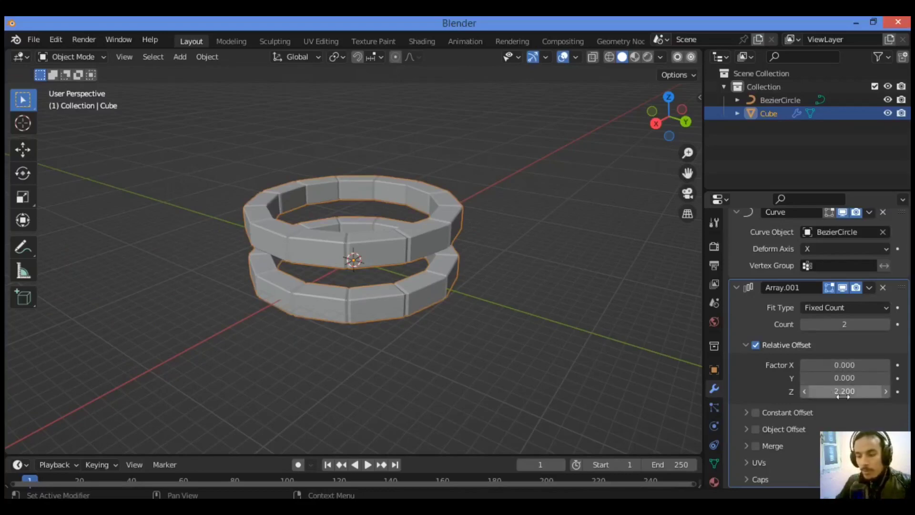
pyautogui.scroll(3, 570, 304)
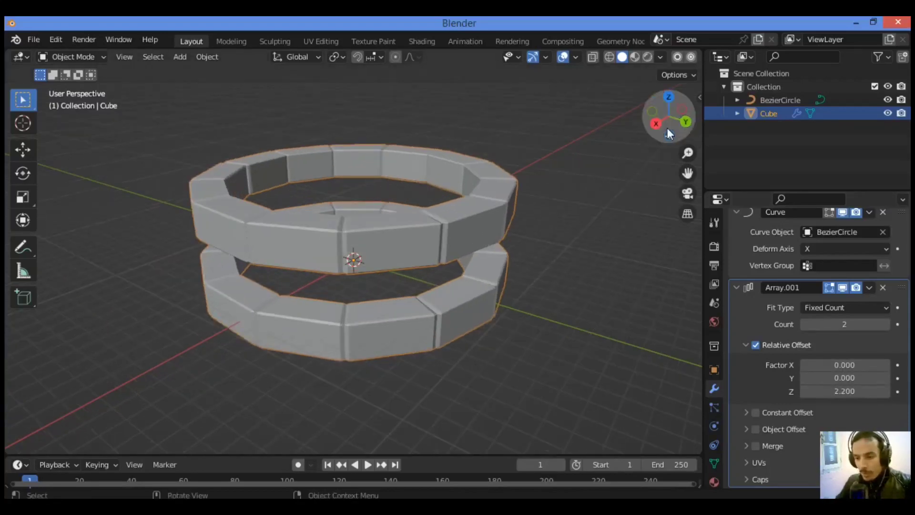
pyautogui.moveTo(667, 128); pyautogui.dragTo(664, 128)
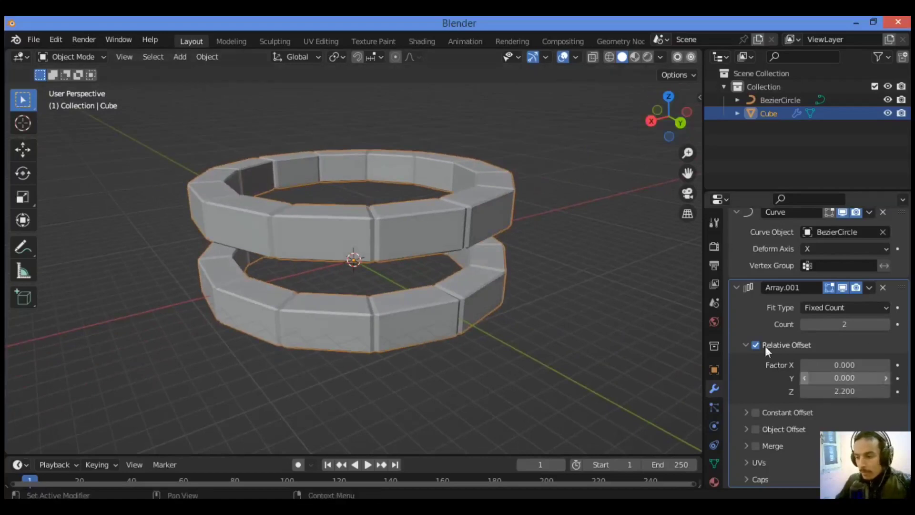
pyautogui.press('KP_3')
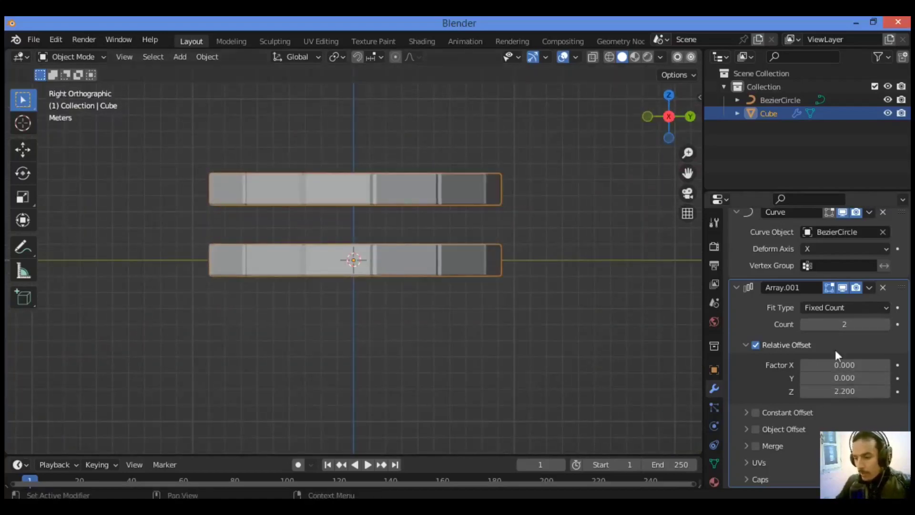
# Step: Lower the second Array's Z offset to 1.1 and orbit back to a perspective view
pyautogui.moveTo(842, 392)
pyautogui.mouseDown()
pyautogui.moveTo(801, 393)
pyautogui.moveTo(824, 393)
pyautogui.mouseUp()
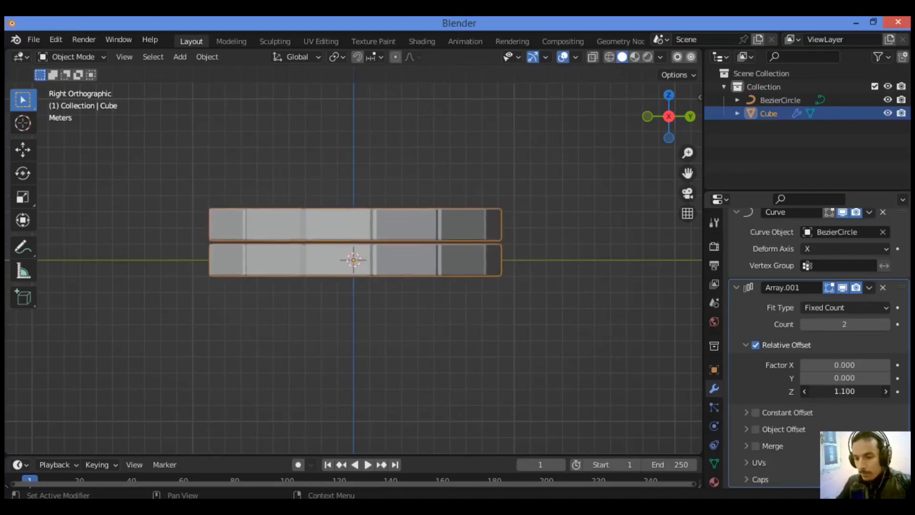
pyautogui.click(583, 226)
pyautogui.moveTo(659, 126); pyautogui.dragTo(665, 165)
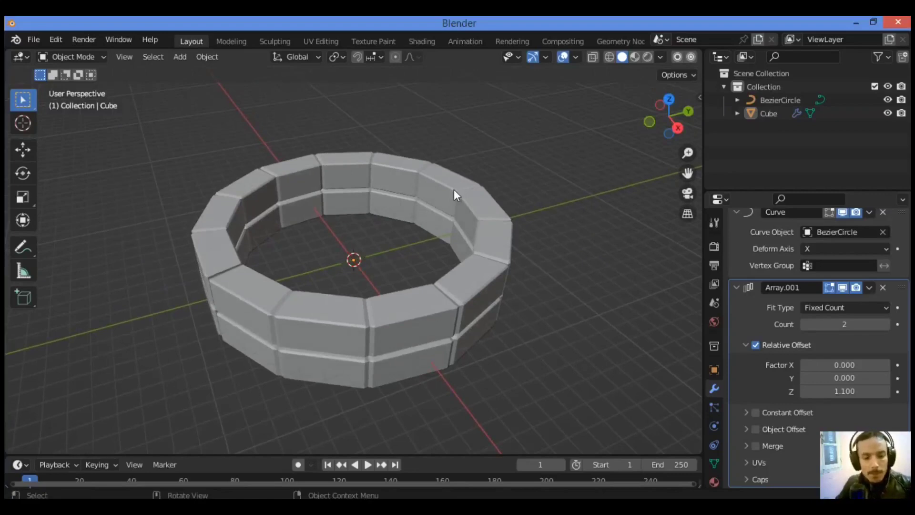
# Step: Raise the second Array's count to 5 rows and deselect the brick tower
pyautogui.click(888, 324)
pyautogui.click(887, 324)
pyautogui.click(888, 324)
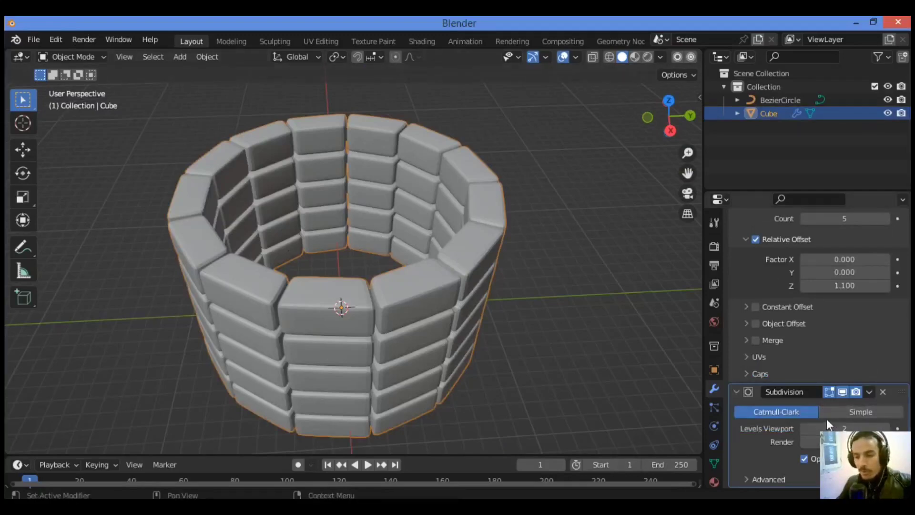
pyautogui.click(527, 221)
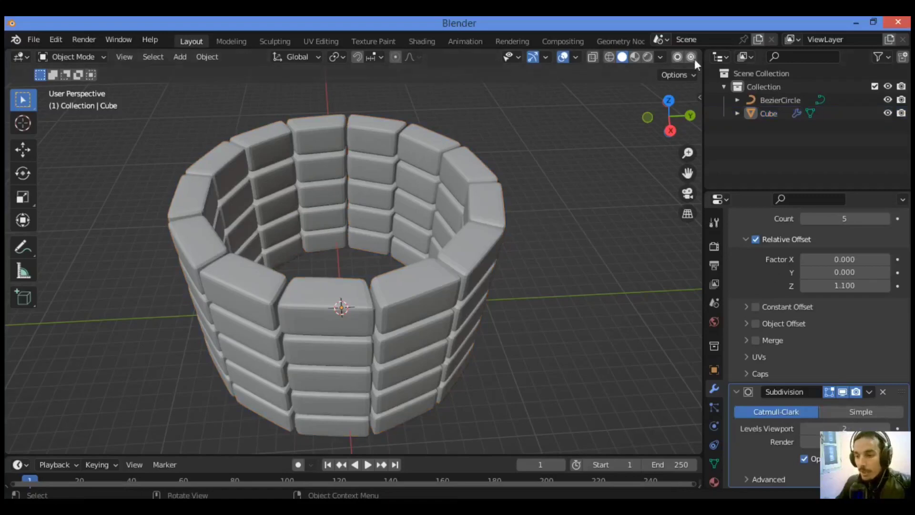
pyautogui.click(659, 57)
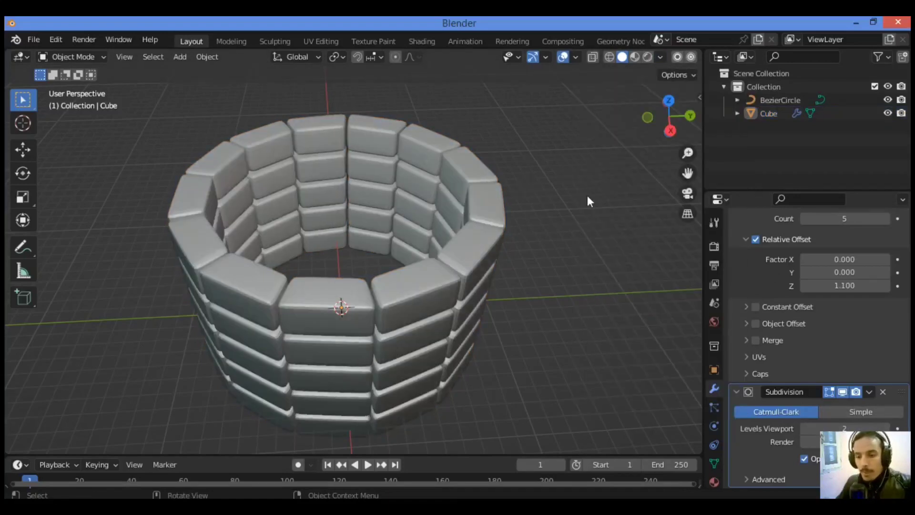
# Step: Set the viewport shading to MatCap using the red sphere material
pyautogui.click(660, 57)
pyautogui.click(649, 152)
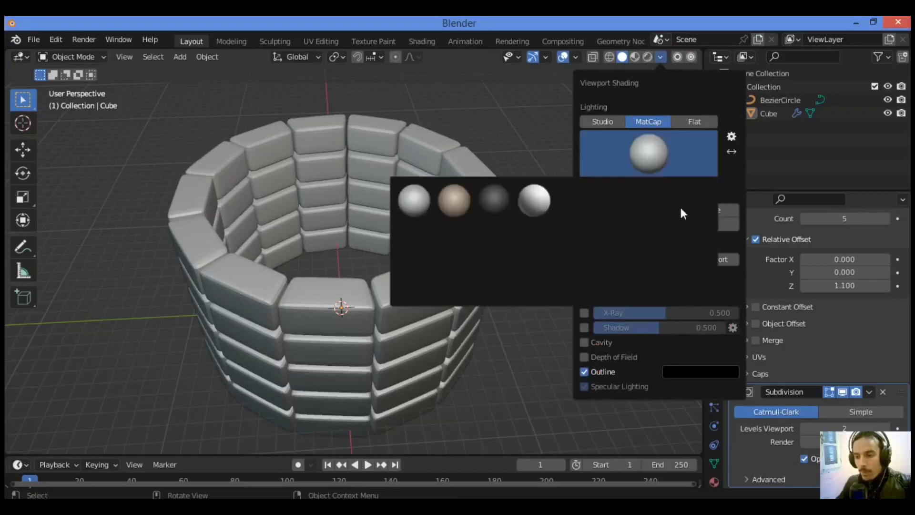
pyautogui.click(668, 239)
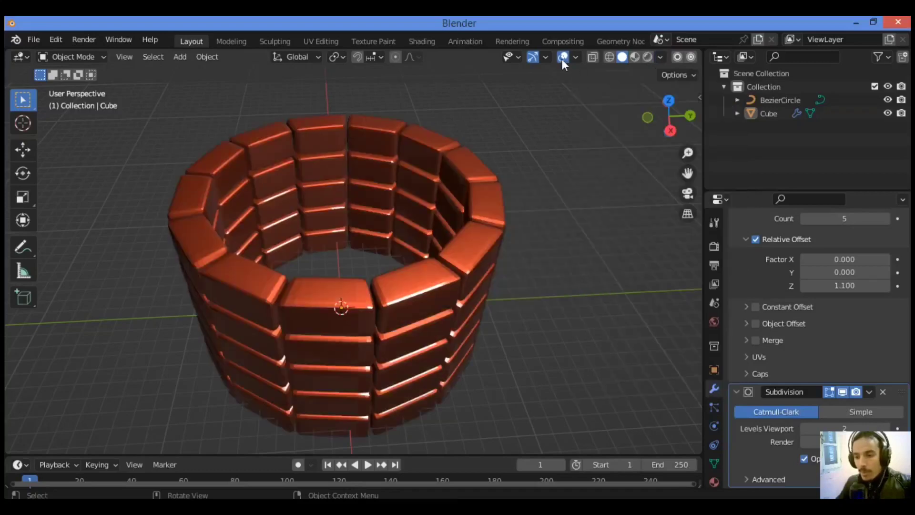
# Step: From a lower side-on view, apply Shade Smooth to the brick tower
pyautogui.moveTo(677, 120); pyautogui.dragTo(489, 196)
pyautogui.click(429, 208)
pyautogui.click(563, 57)
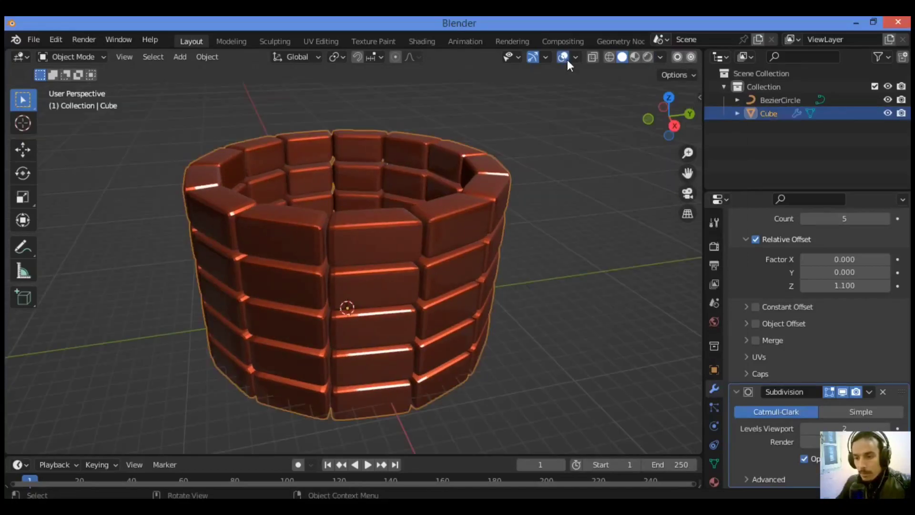
pyautogui.rightClick(424, 224)
pyautogui.click(429, 222)
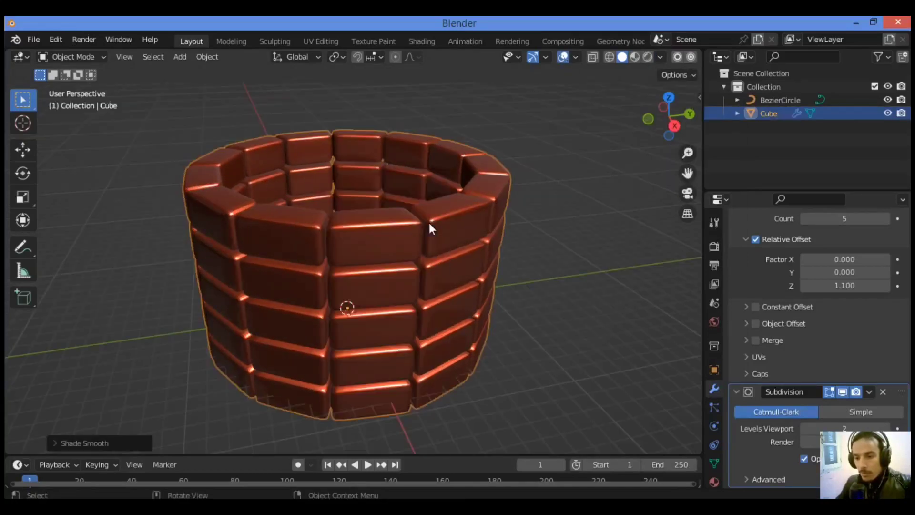
# Step: Deselect the tower and hide the viewport overlays and grid
pyautogui.rightClick(403, 226)
pyautogui.press('Escape')
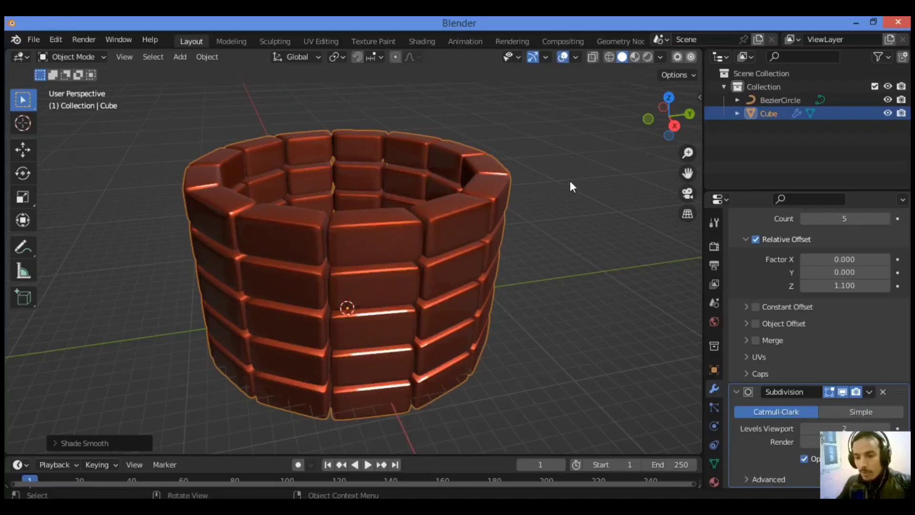
pyautogui.click(591, 145)
pyautogui.click(564, 57)
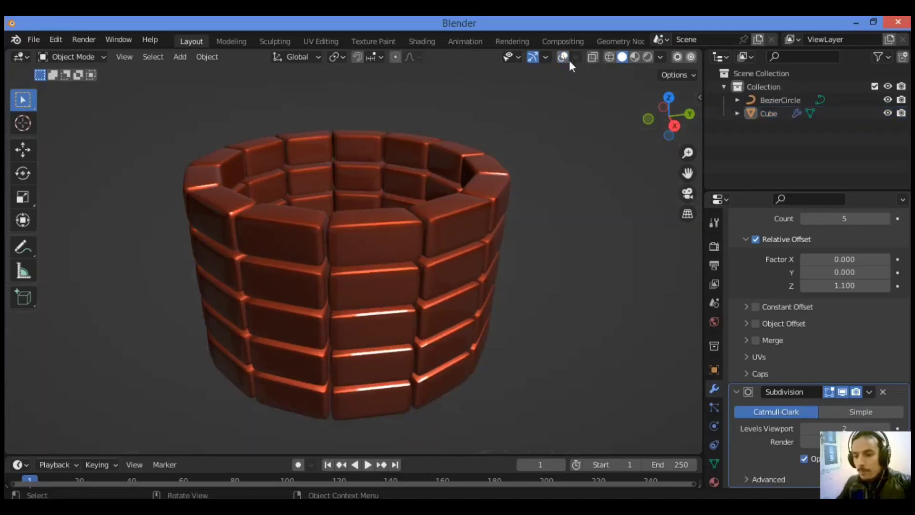
pyautogui.moveTo(670, 117); pyautogui.dragTo(679, 142)
pyautogui.moveTo(660, 110); pyautogui.dragTo(659, 113)
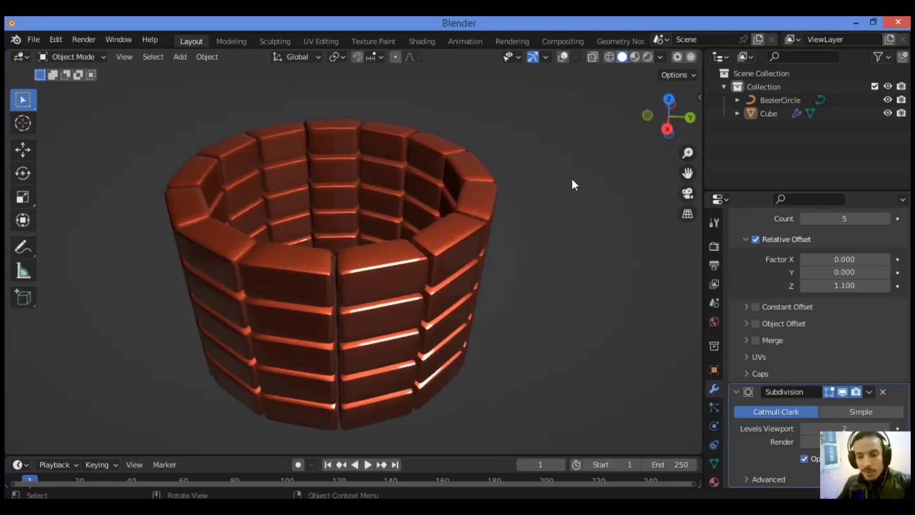